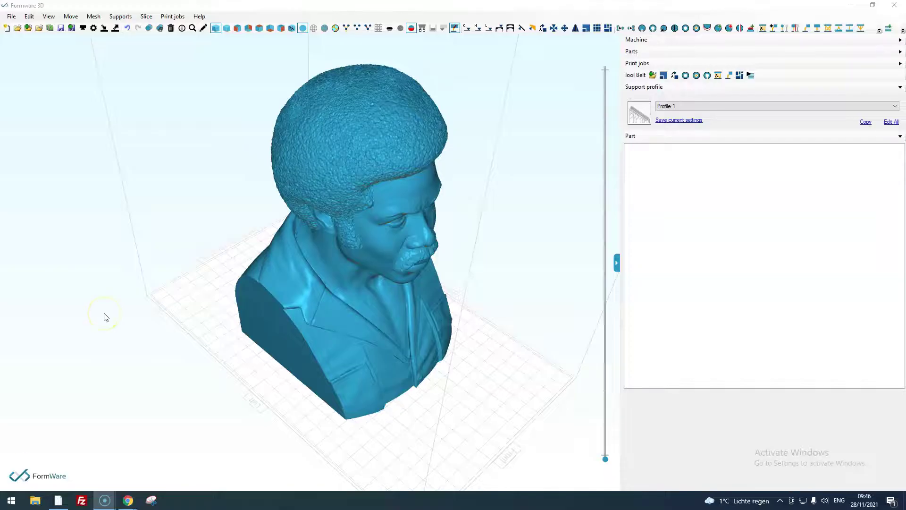
- Orbit toward the bust's face and preview its cross-sections, lowering the cut to about layer 291
drag(137, 343, 143, 324)
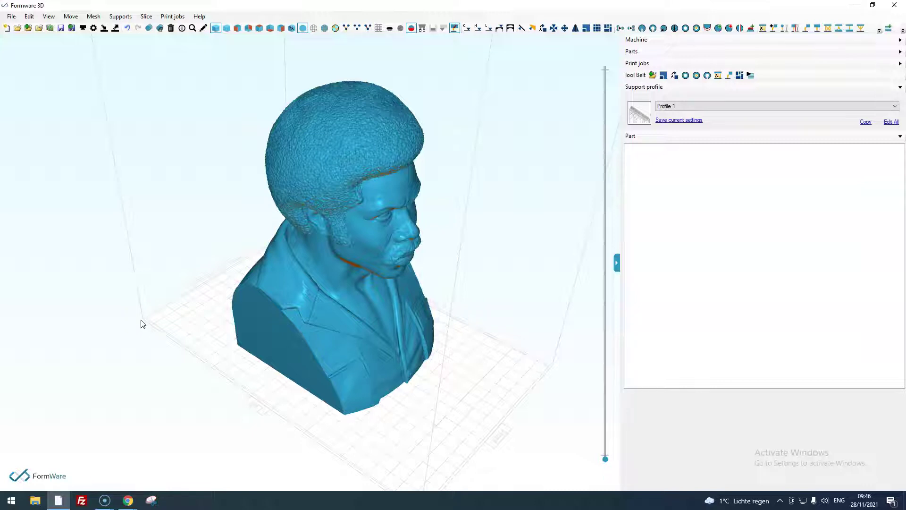
drag(143, 324, 152, 358)
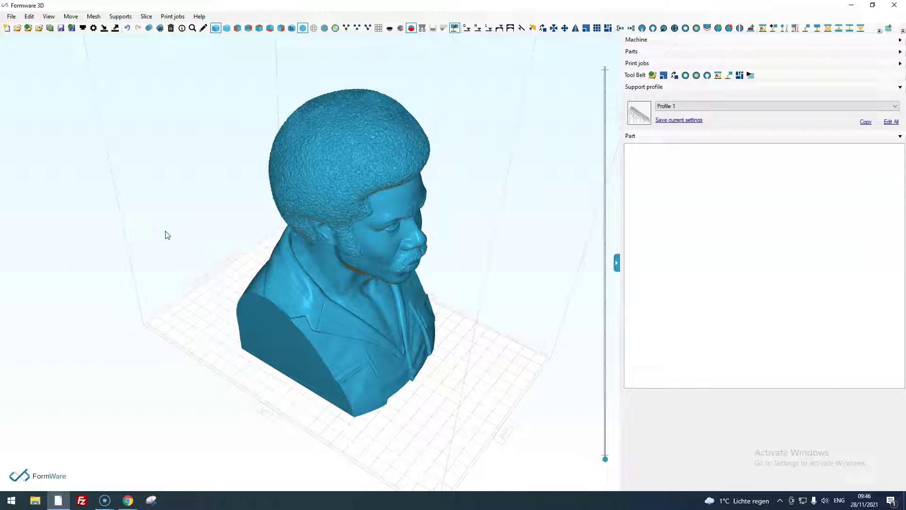
click(605, 454)
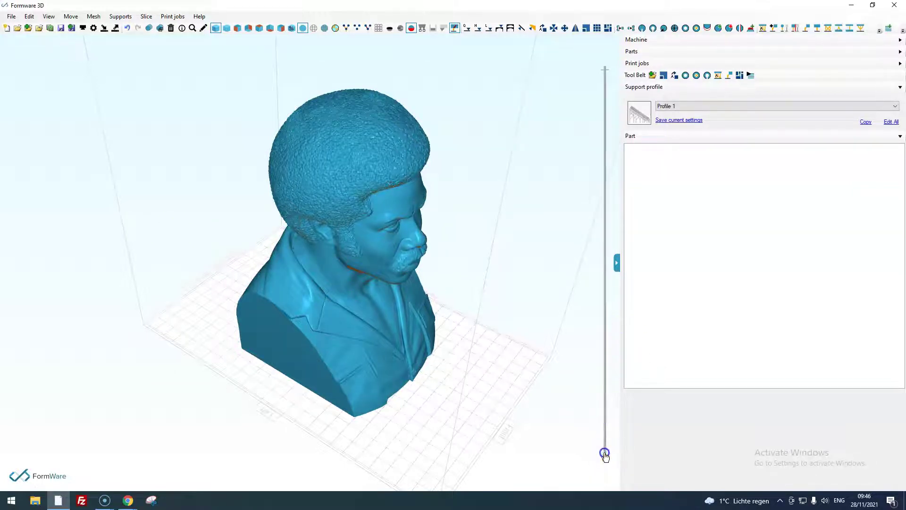
drag(605, 454, 605, 385)
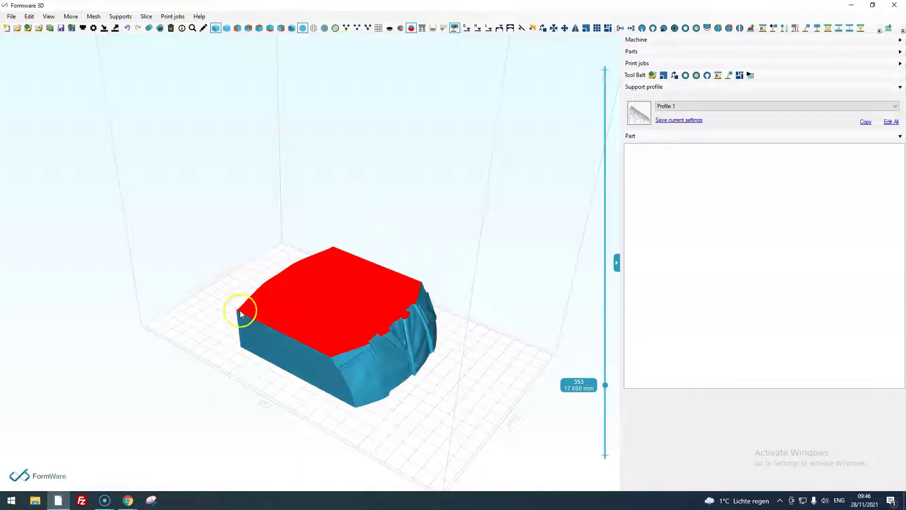
click(605, 387)
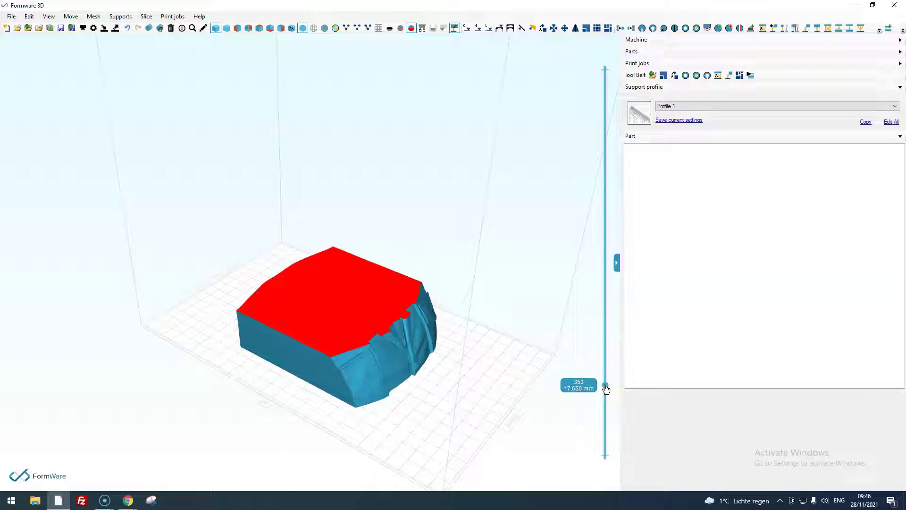
drag(605, 388, 606, 400)
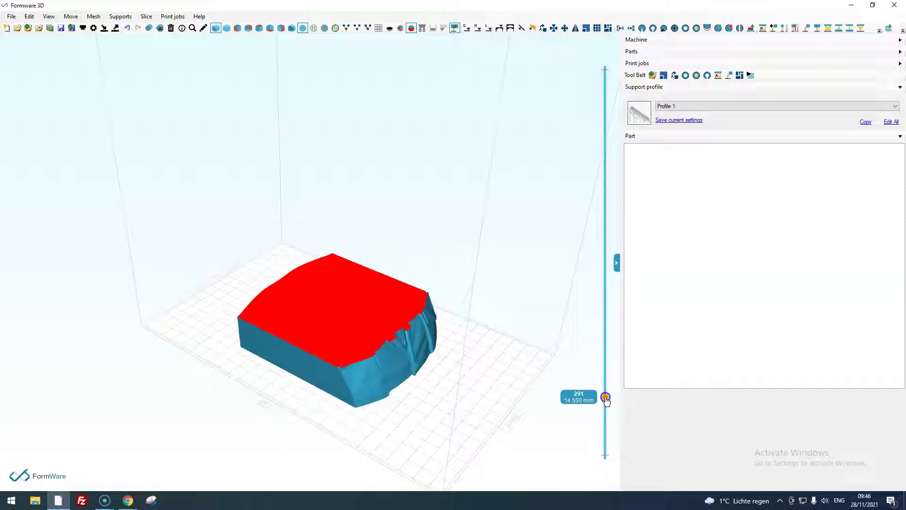
- Show the whole uncut bust facing forward and bring up the Mesh operations list
drag(606, 400, 473, 340)
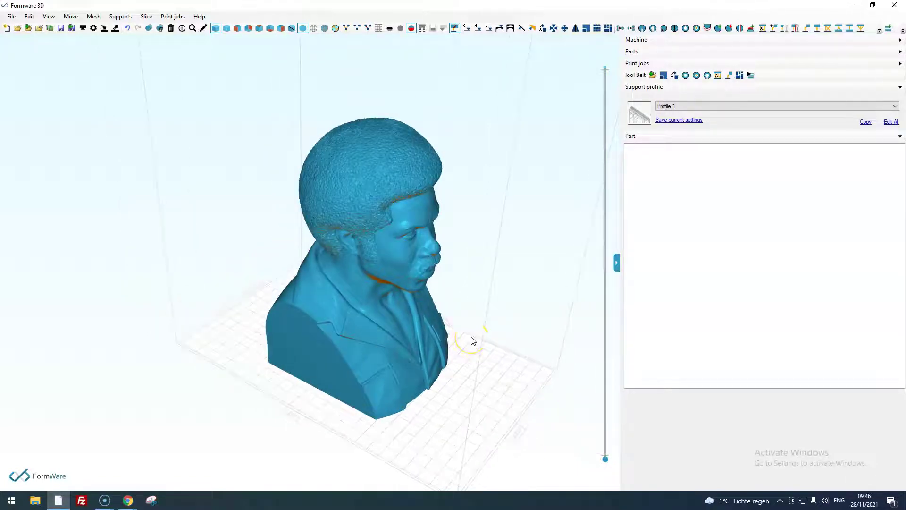
drag(474, 341, 493, 304)
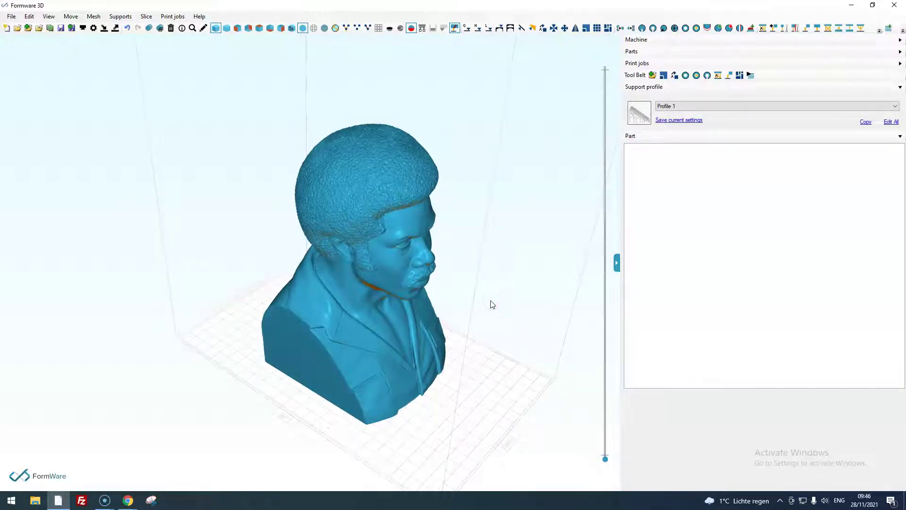
click(94, 17)
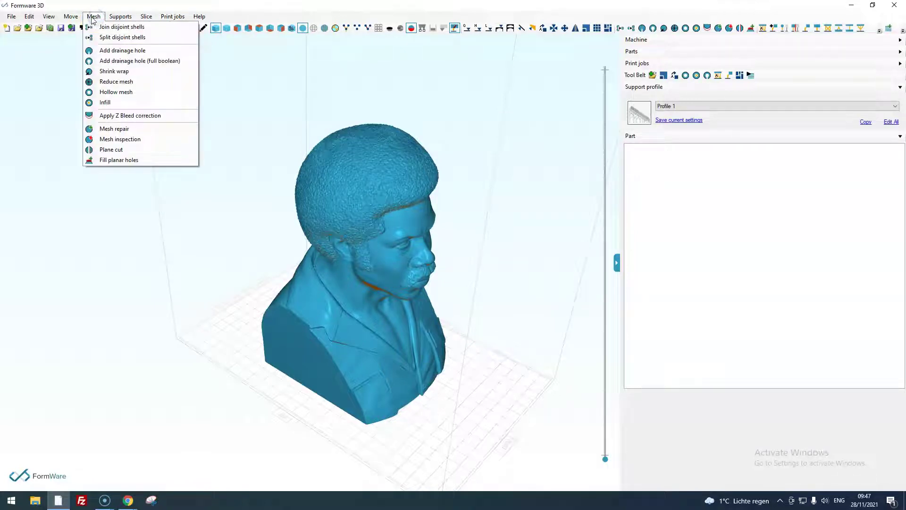
- Hollow the bust with 1.0 mm walls, 100% resolution and 20% mesh reduction
click(125, 94)
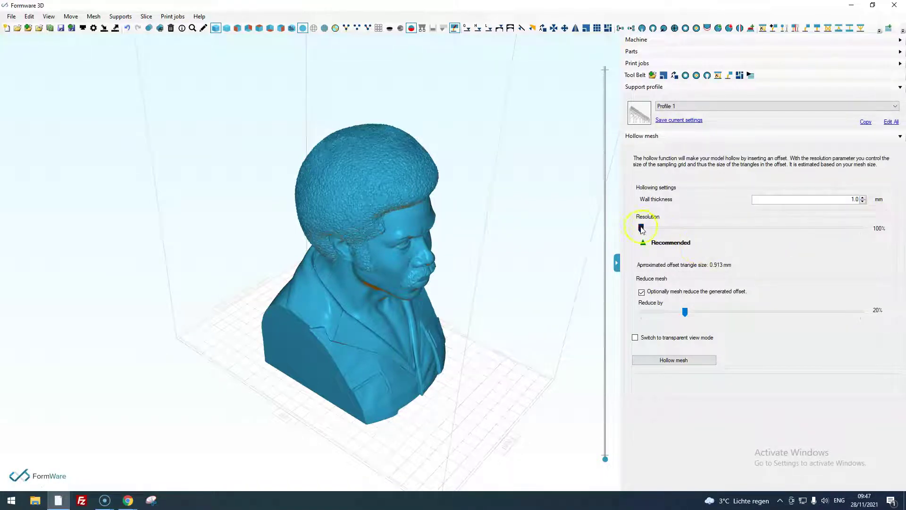
drag(698, 232, 807, 231)
drag(641, 233, 641, 235)
right_drag(506, 312, 490, 303)
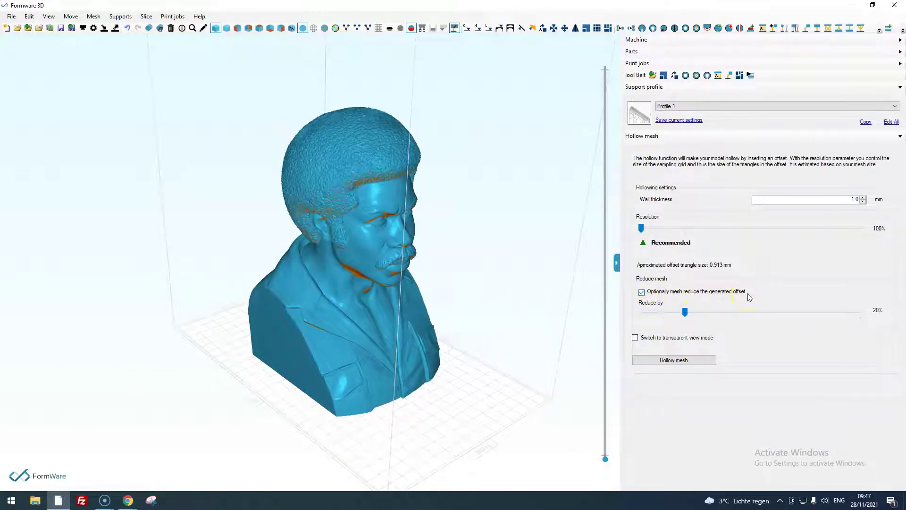
right_drag(497, 300, 295, 187)
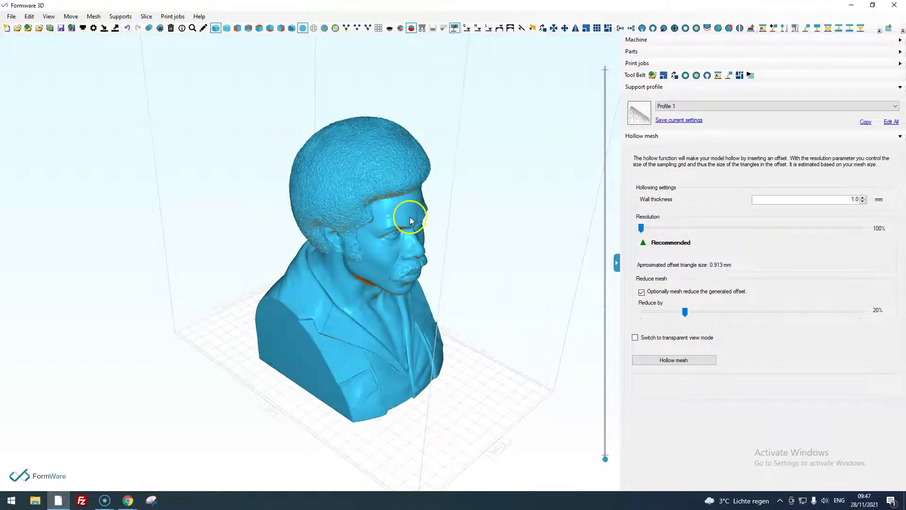
right_drag(411, 220, 420, 279)
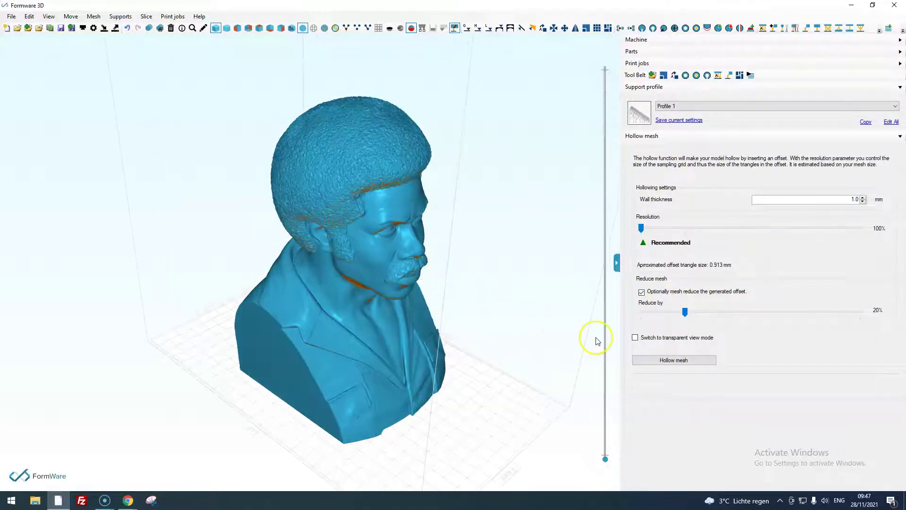
click(682, 361)
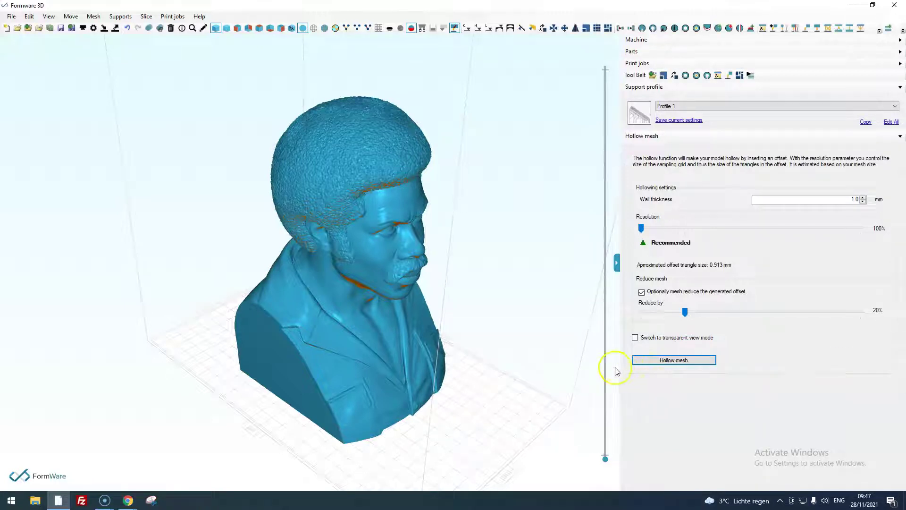
click(473, 348)
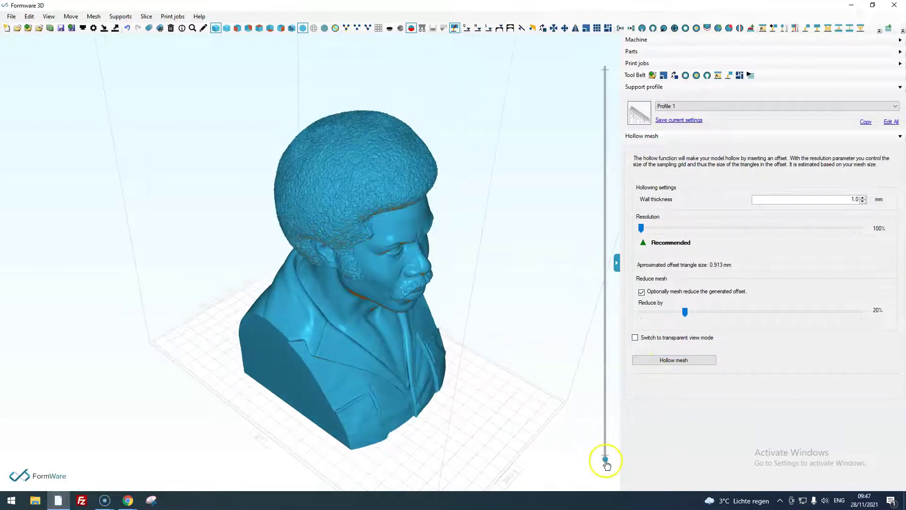
mouse_move(604, 459)
mouse_down()
mouse_move(590, 83)
mouse_move(596, 456)
mouse_up()
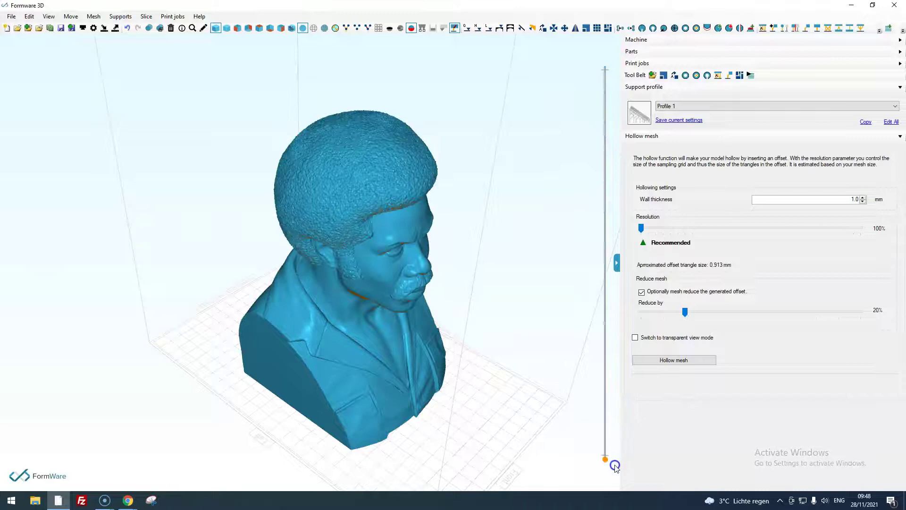
click(326, 28)
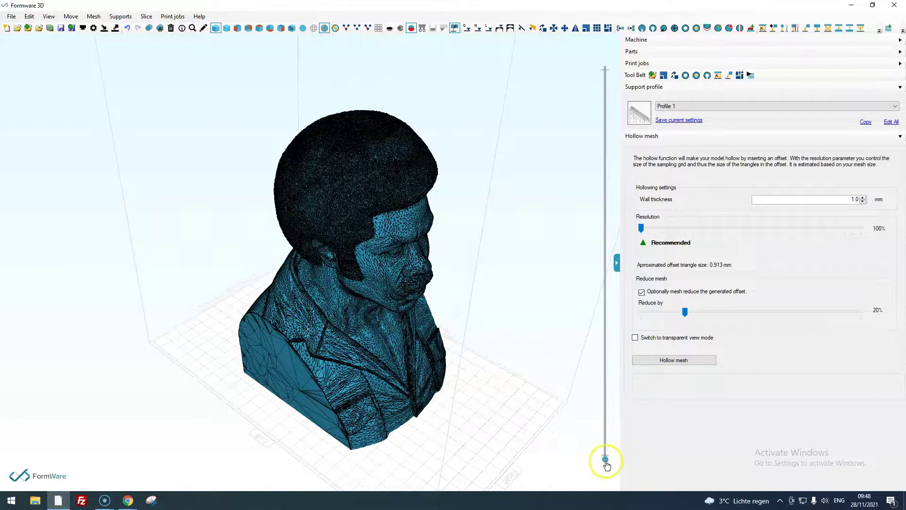
drag(606, 460, 600, 352)
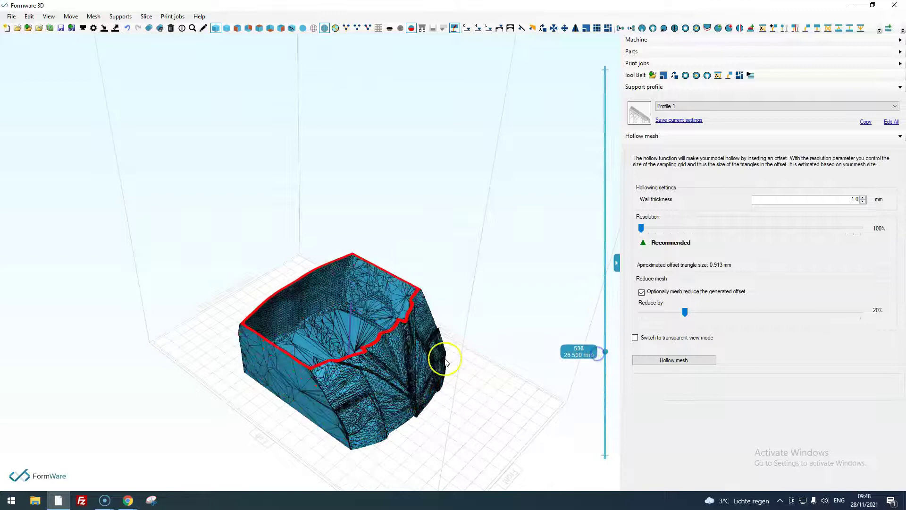
scroll(368, 310, up, 10)
middle_drag(323, 344, 344, 374)
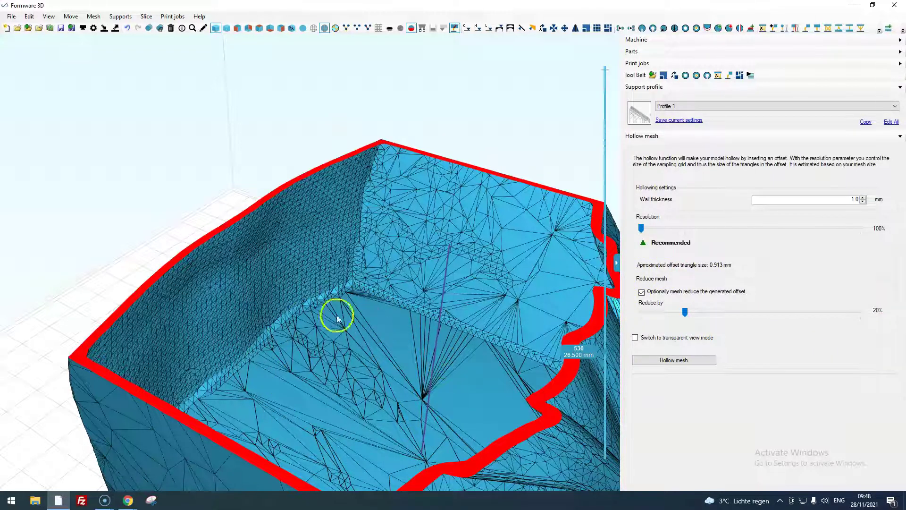
middle_drag(293, 279, 291, 350)
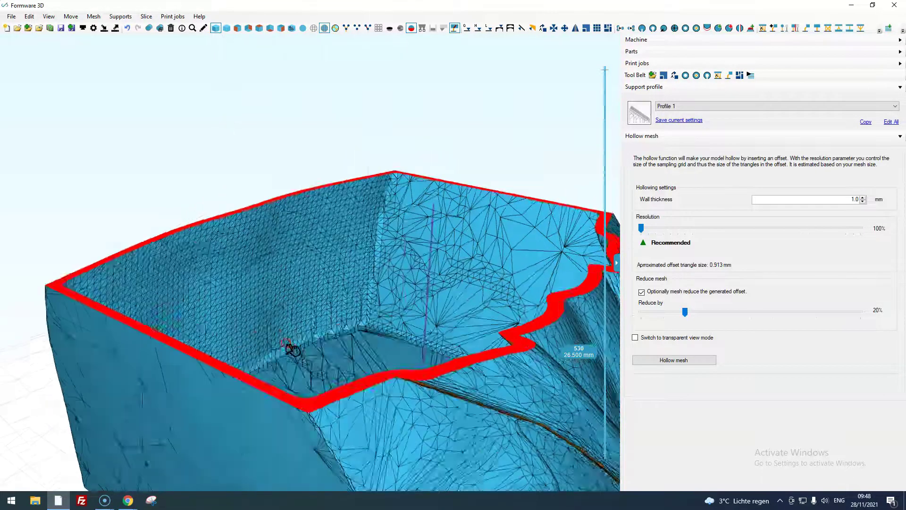
scroll(283, 342, down, 3)
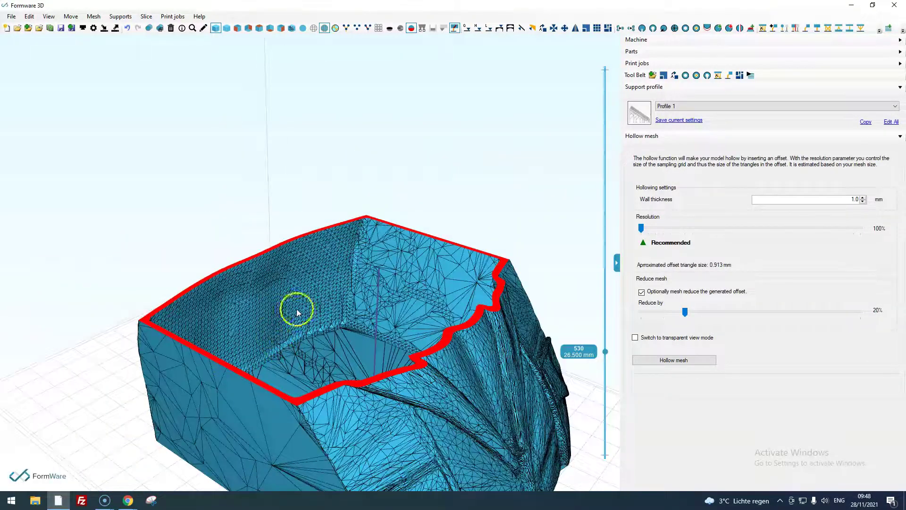
middle_drag(296, 309, 314, 339)
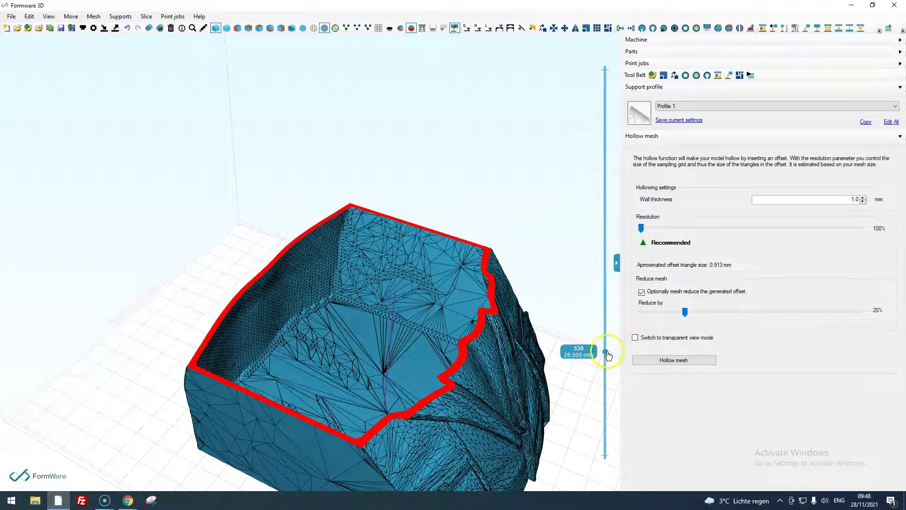
drag(607, 354, 606, 460)
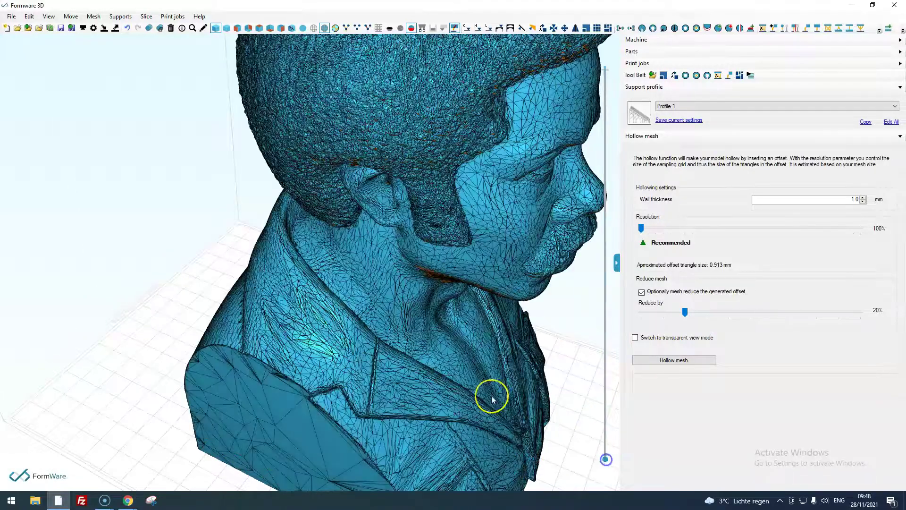
scroll(491, 395, down, 5)
middle_drag(354, 324, 324, 333)
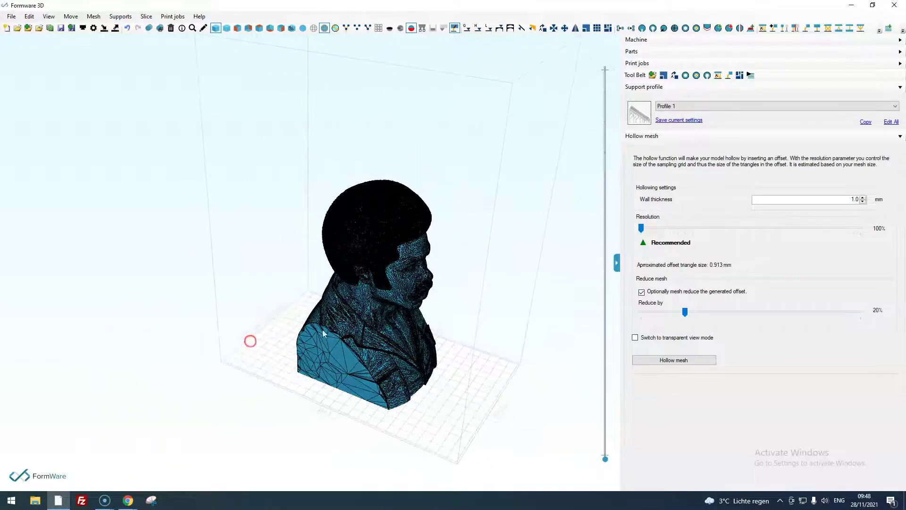
click(303, 28)
scroll(356, 320, up, 3)
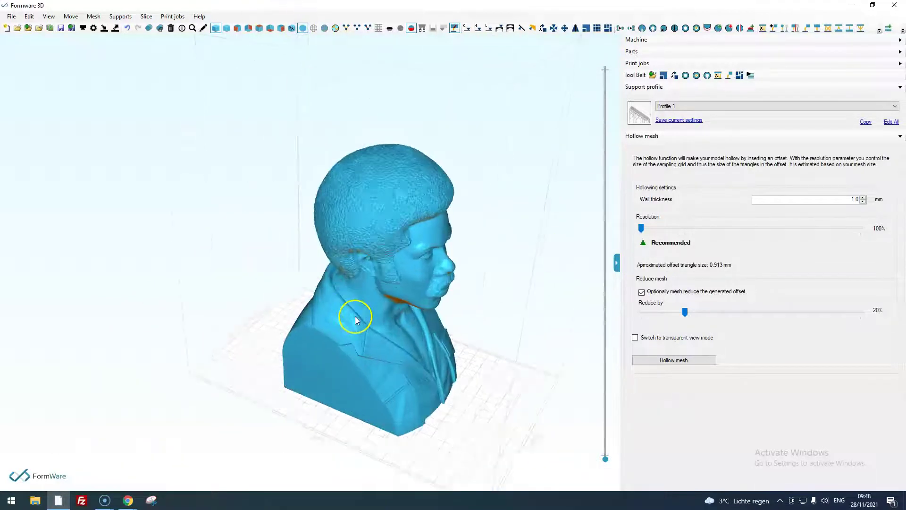
- Select the hollowed bust and open its infill settings (1.00 mm diameter, 8.00 mm cells)
middle_drag(355, 317, 368, 347)
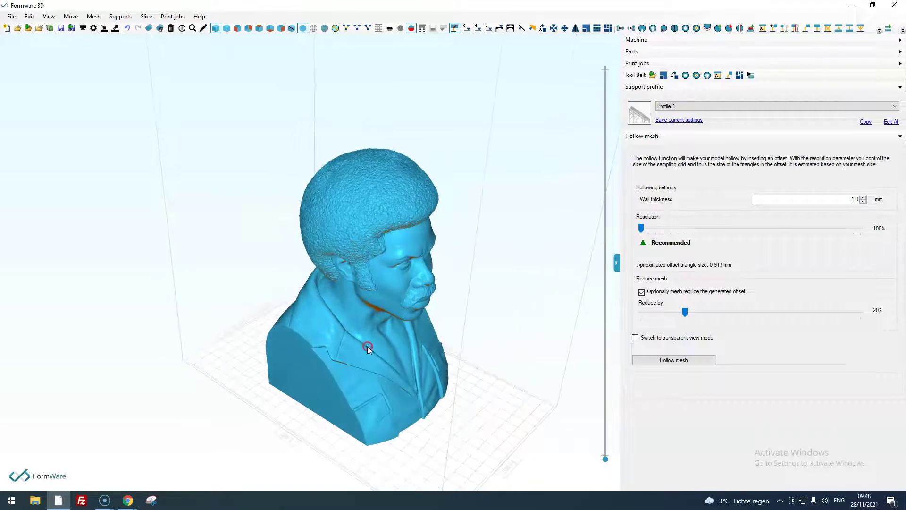
click(386, 319)
click(700, 102)
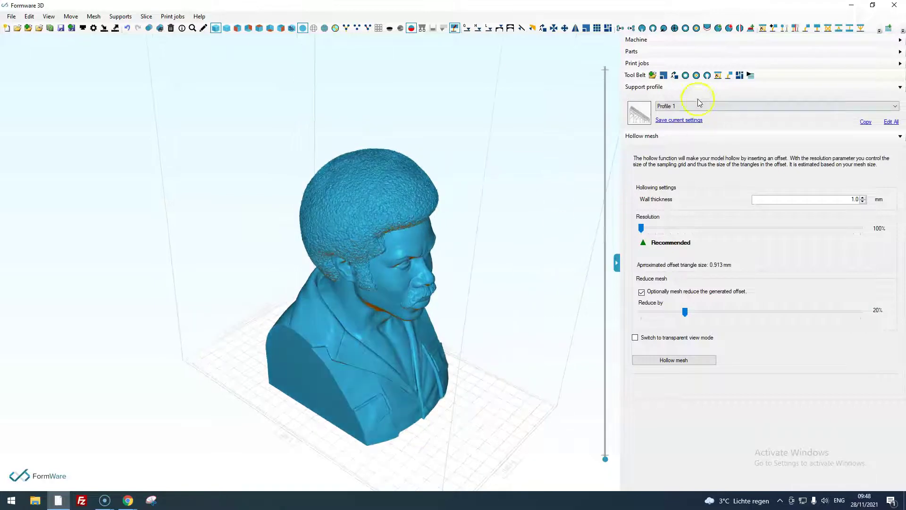
click(696, 75)
- Step through the bust's slice layers and glance at the Mesh operations list before closing it
right_drag(512, 247, 508, 325)
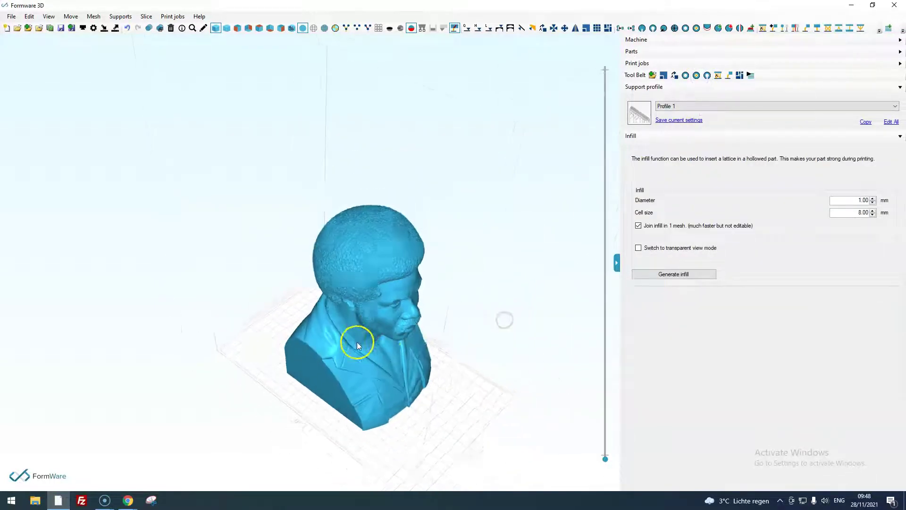
mouse_move(605, 460)
mouse_down()
mouse_move(604, 245)
mouse_move(605, 467)
mouse_up()
scroll(340, 350, up, 3)
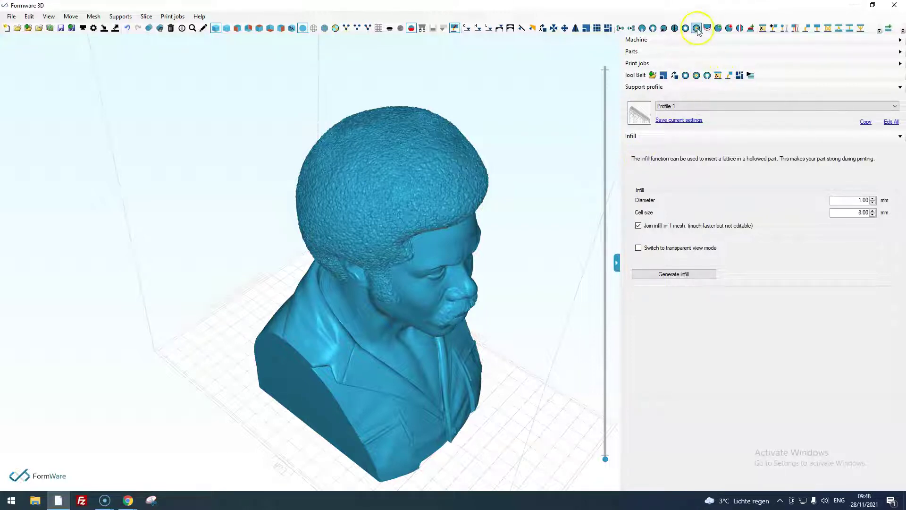
click(93, 16)
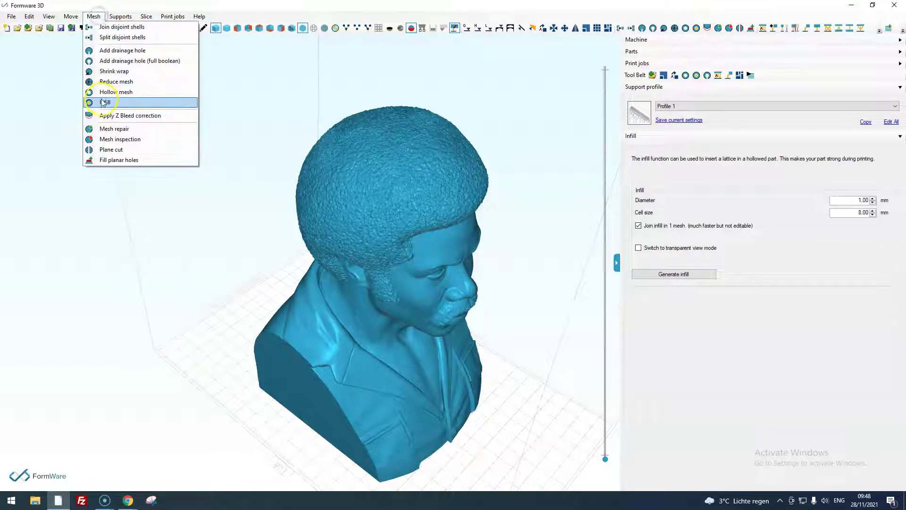
click(567, 194)
right_drag(567, 193, 545, 272)
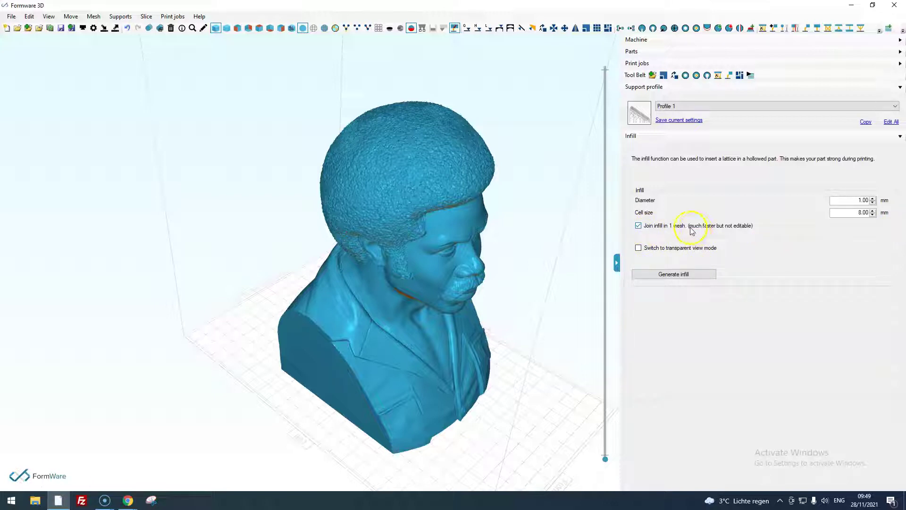
- Generate the lattice infill, suppress the transparency tip, and inspect it cut at 25.550 mm
click(680, 275)
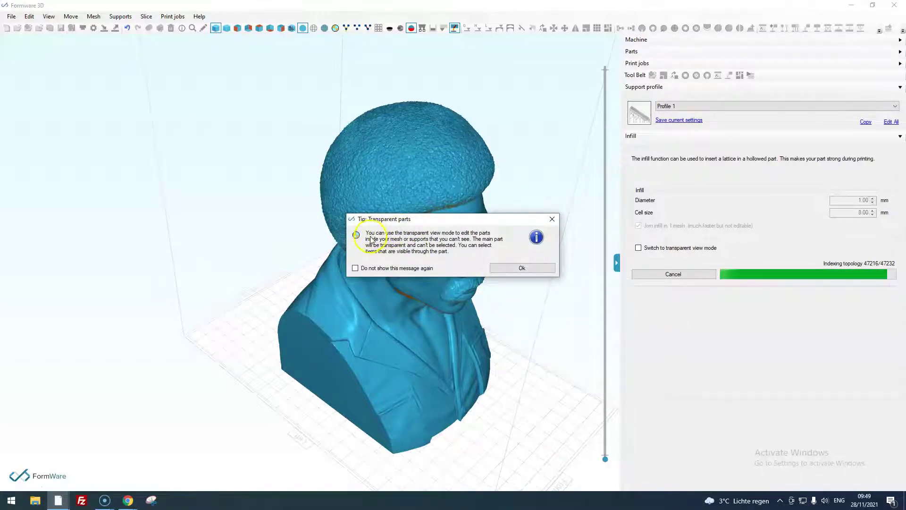
click(375, 268)
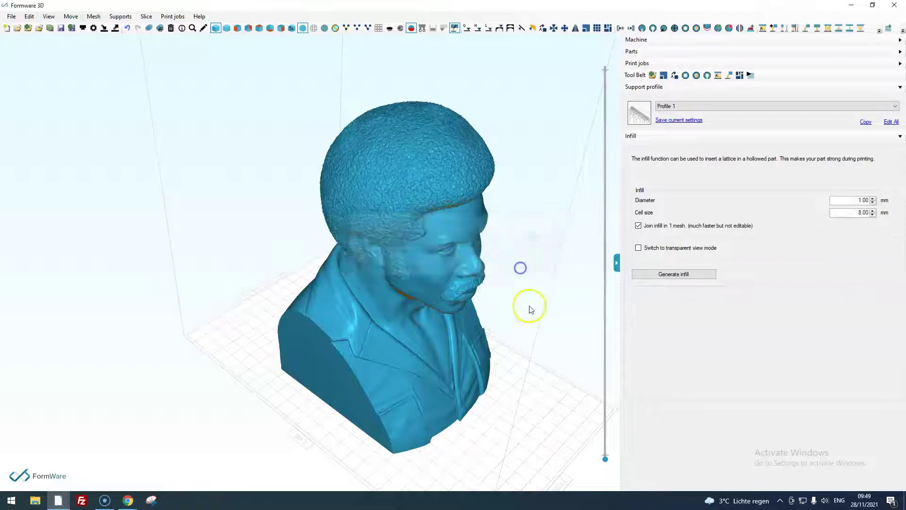
drag(532, 301, 532, 305)
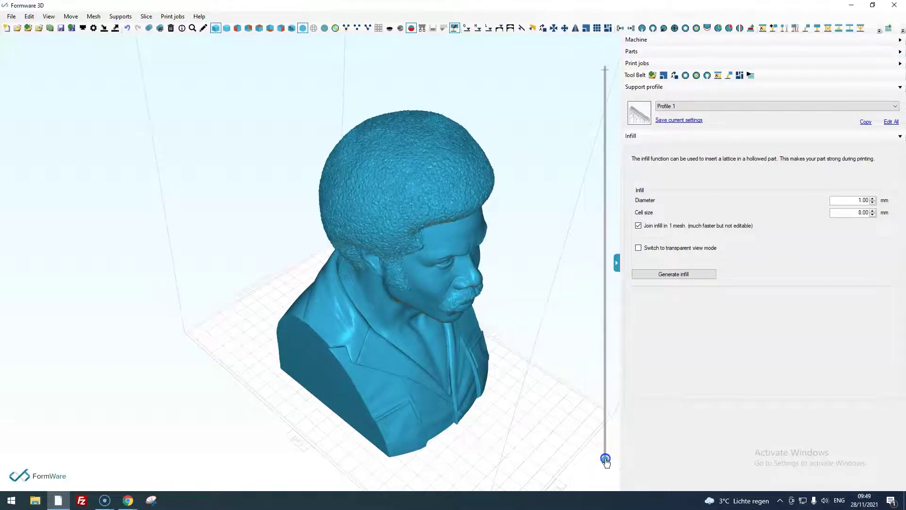
mouse_move(606, 460)
mouse_down()
mouse_move(592, 79)
mouse_move(606, 456)
mouse_up()
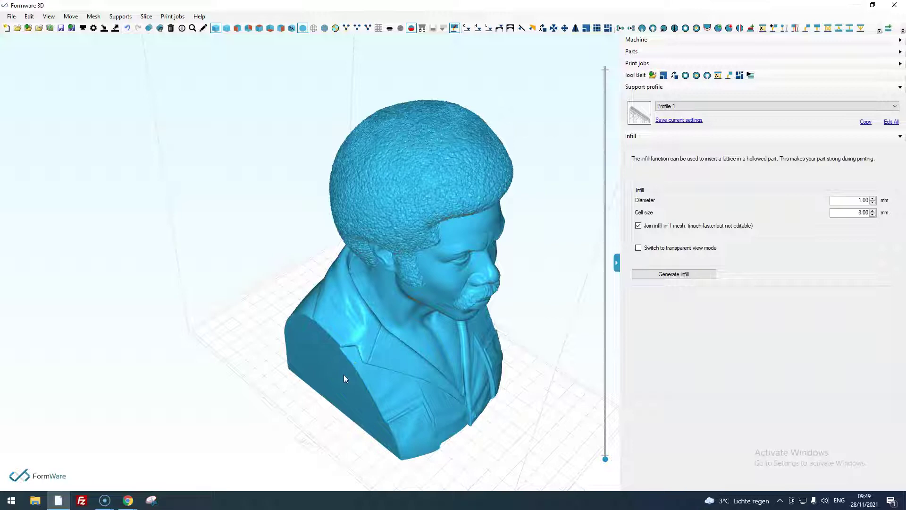
- Check the base slice at 2.000 mm, orbit to the bust's back, and bring up Mesh operations
click(585, 434)
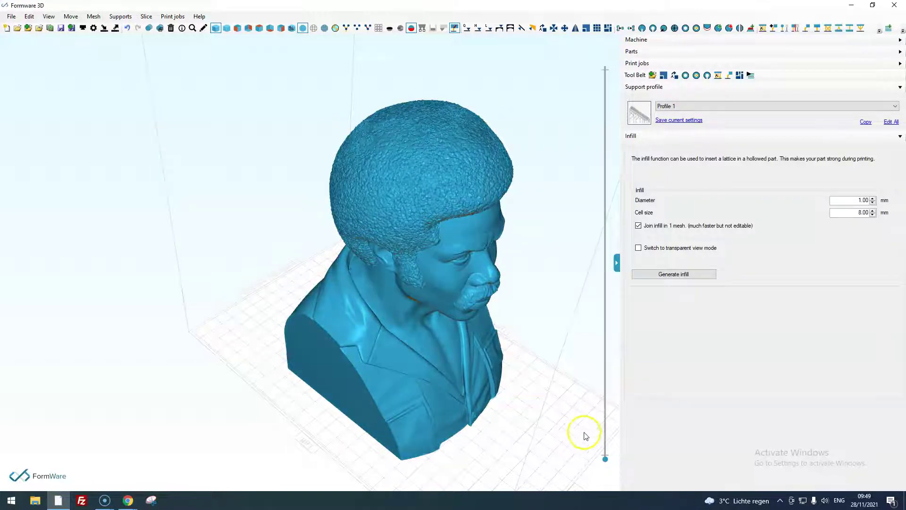
mouse_move(604, 455)
mouse_down()
mouse_move(606, 294)
mouse_move(605, 459)
mouse_up()
click(262, 428)
drag(262, 428, 438, 424)
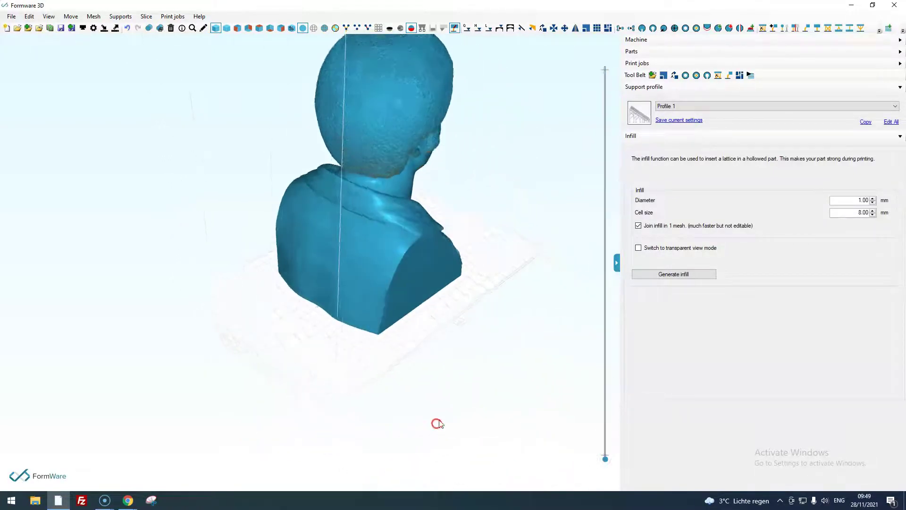
scroll(387, 282, up, 5)
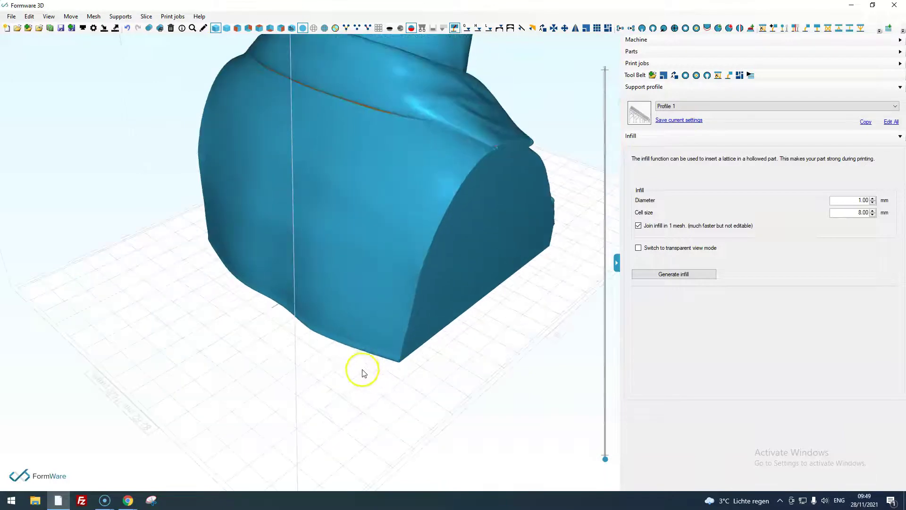
scroll(364, 373, down, 4)
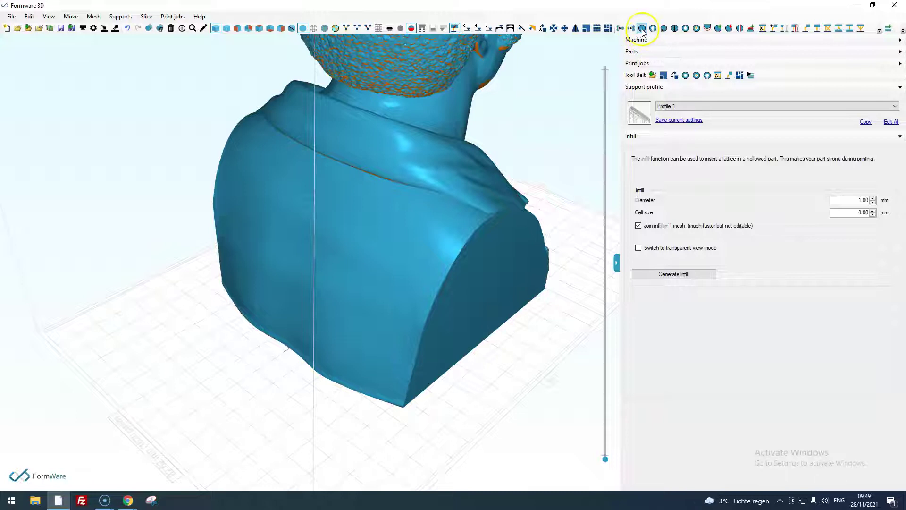
click(93, 16)
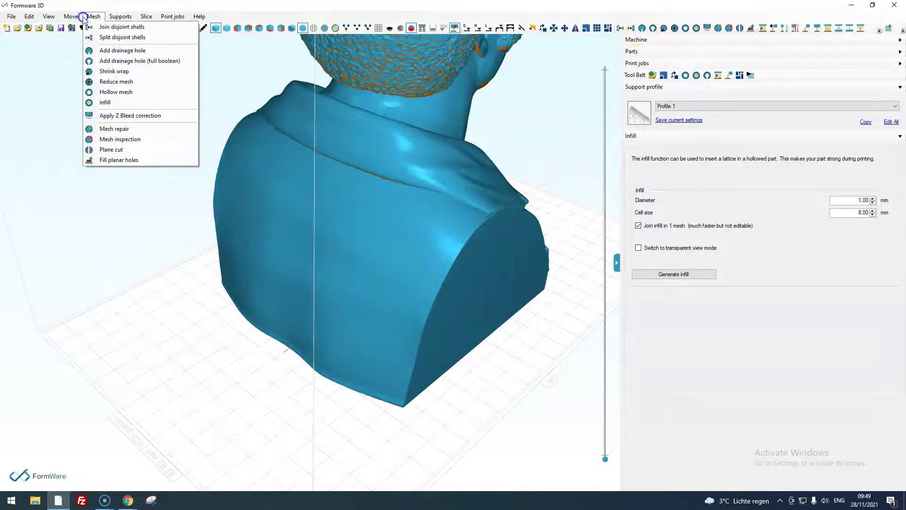
- Start adding 3.0 mm drainage holes and inspect a low cross-section around the base
click(140, 51)
scroll(156, 383, up, 5)
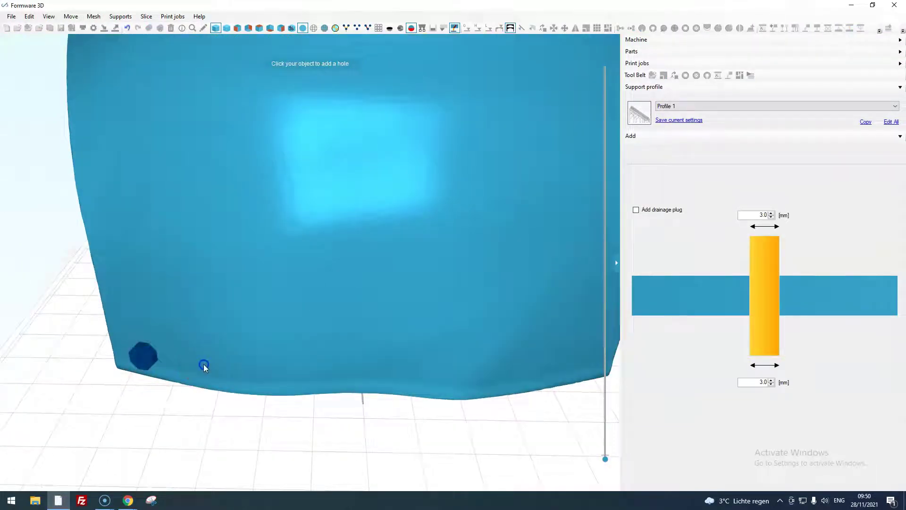
right_drag(282, 391, 480, 462)
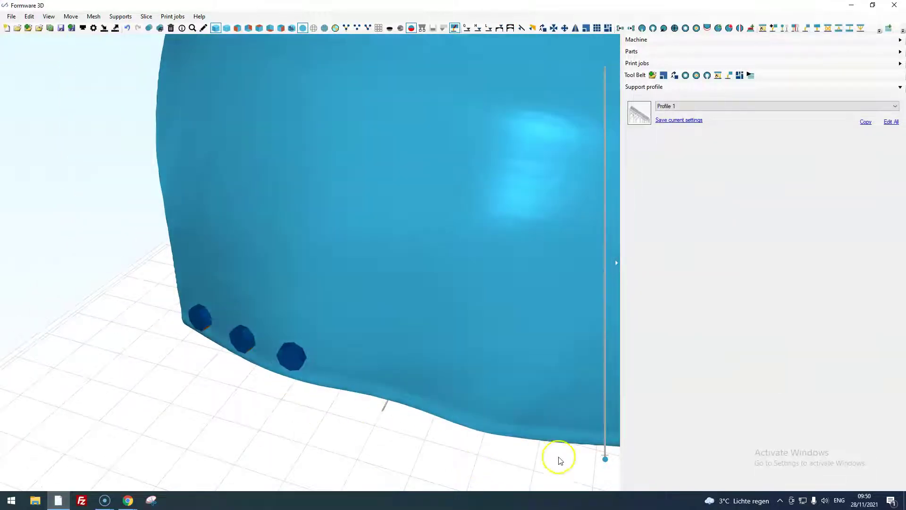
mouse_move(606, 458)
mouse_down()
mouse_move(605, 438)
mouse_move(605, 458)
mouse_up()
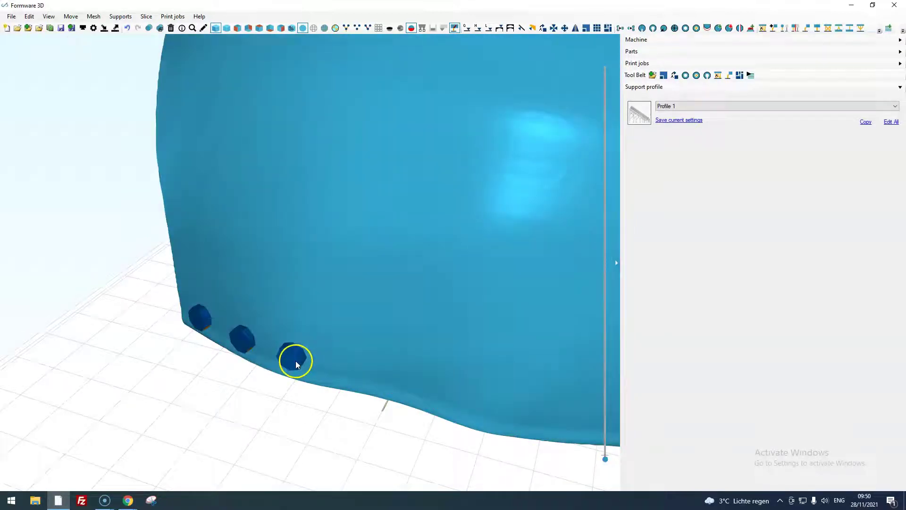
- Nudge the third drainage hole slightly along the bust's lower back edge
click(295, 361)
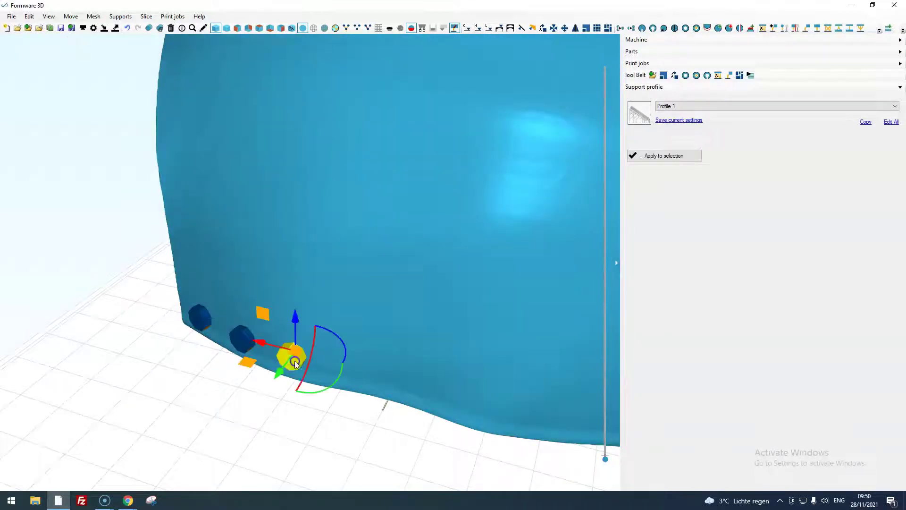
drag(236, 420, 259, 425)
drag(234, 355, 234, 355)
drag(306, 418, 271, 375)
click(311, 368)
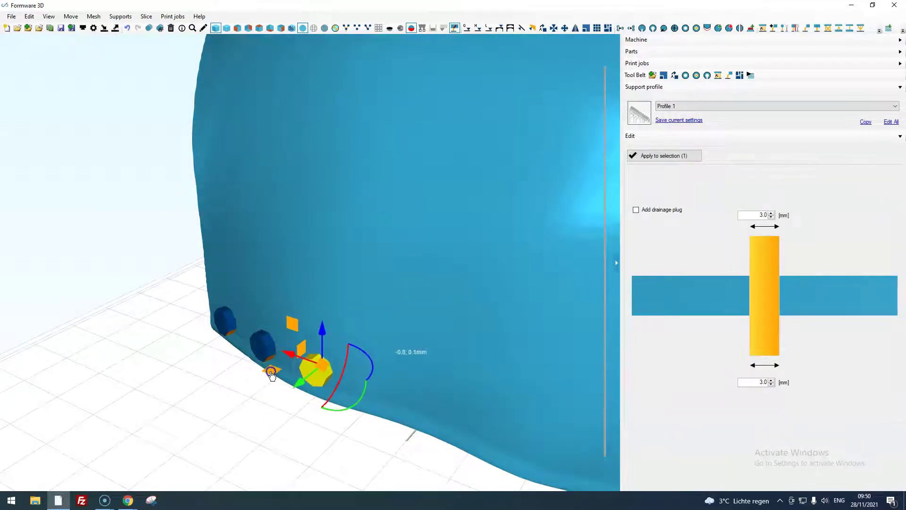
click(276, 421)
scroll(255, 418, down, 6)
scroll(248, 418, up, 3)
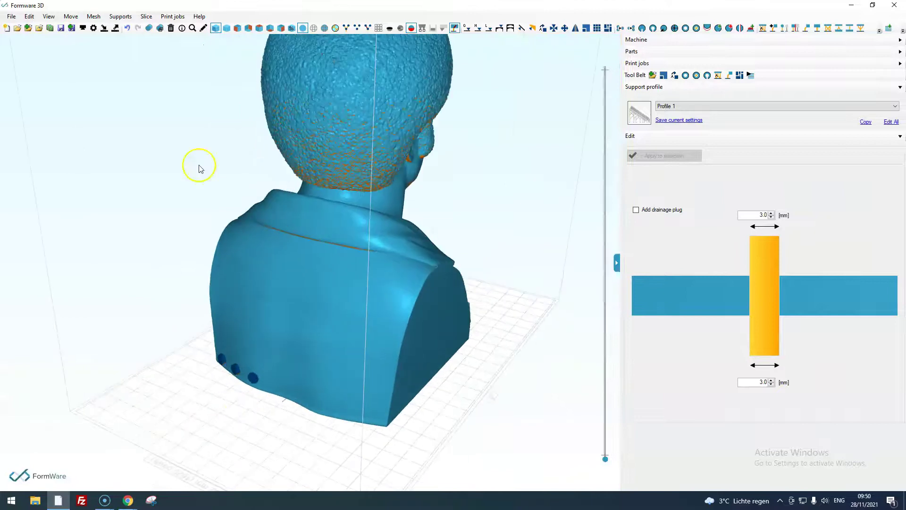
- Cut a fourth 3.0 mm drainage hole directly into the mesh near the base's right corner
click(99, 18)
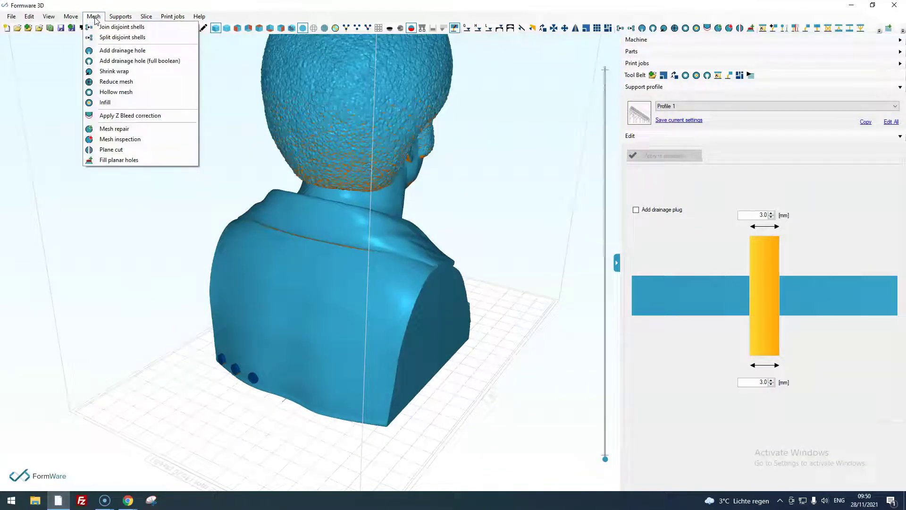
click(136, 62)
scroll(378, 409, up, 5)
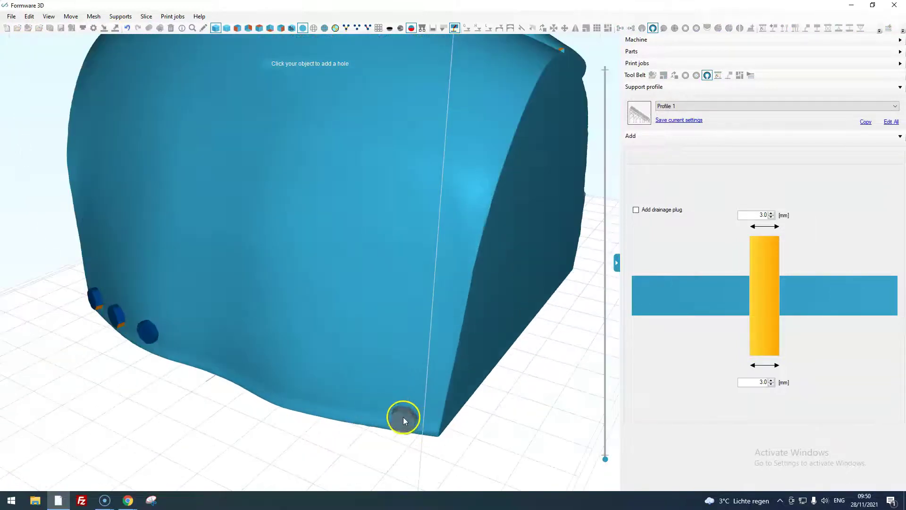
mouse_move(401, 409)
right_down()
mouse_move(413, 395)
mouse_move(414, 408)
right_up()
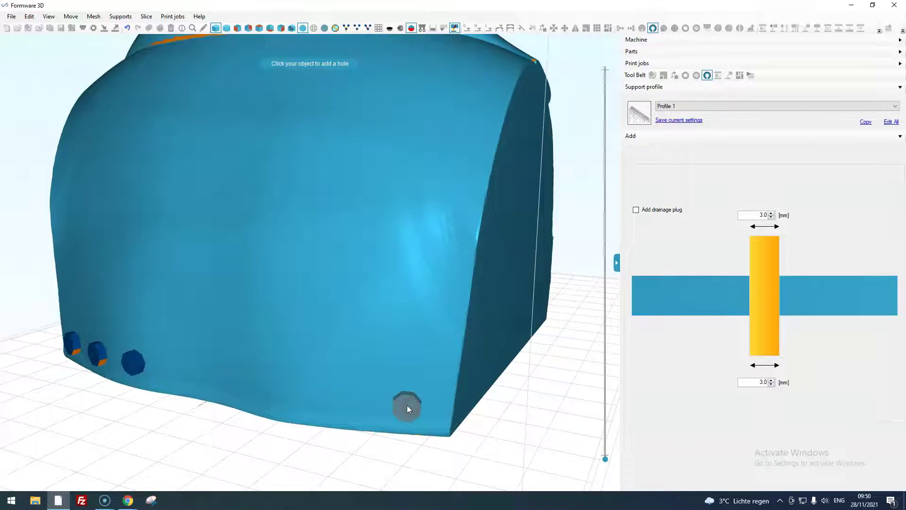
click(406, 405)
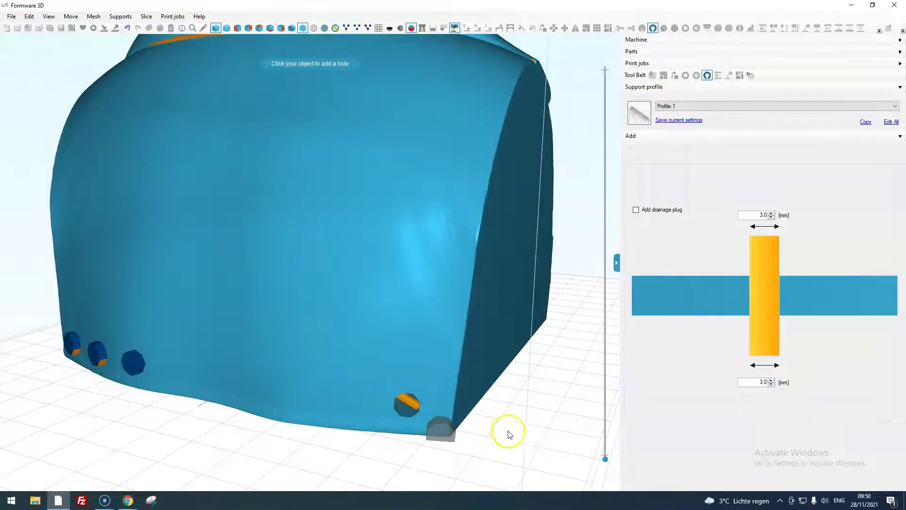
click(362, 404)
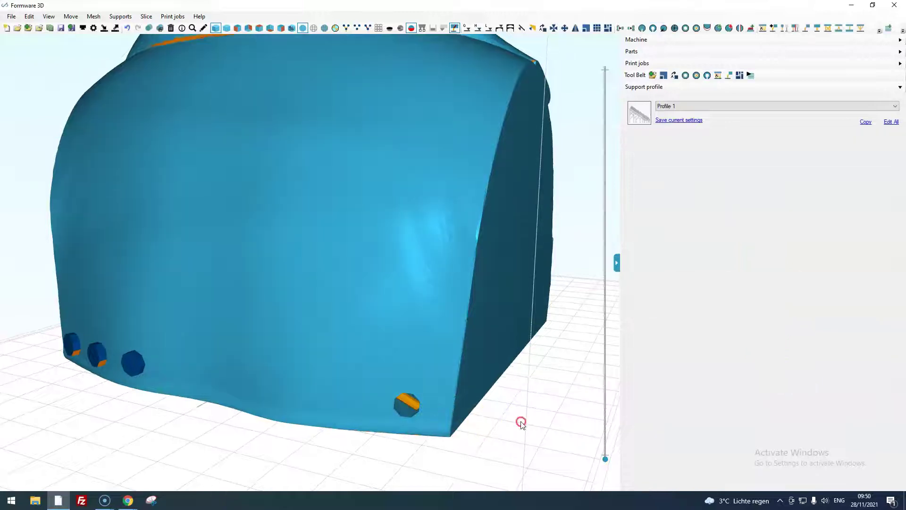
right_drag(522, 421, 322, 345)
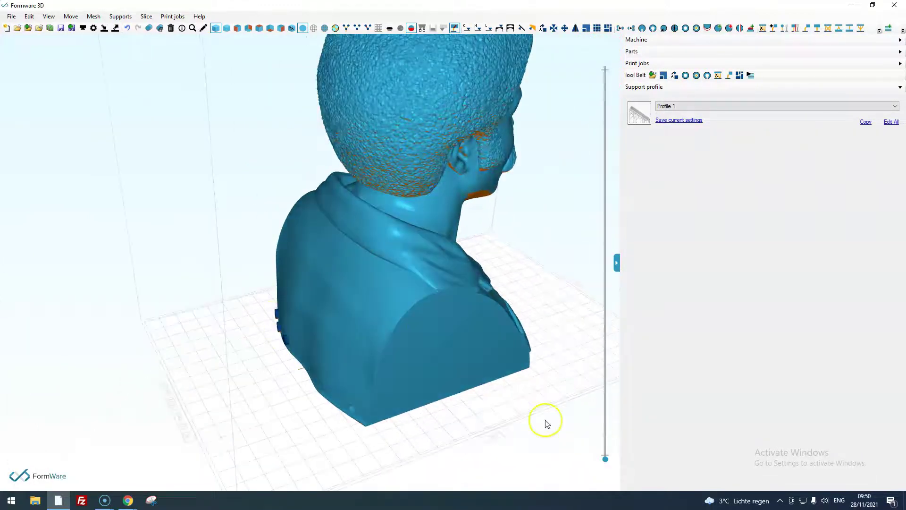